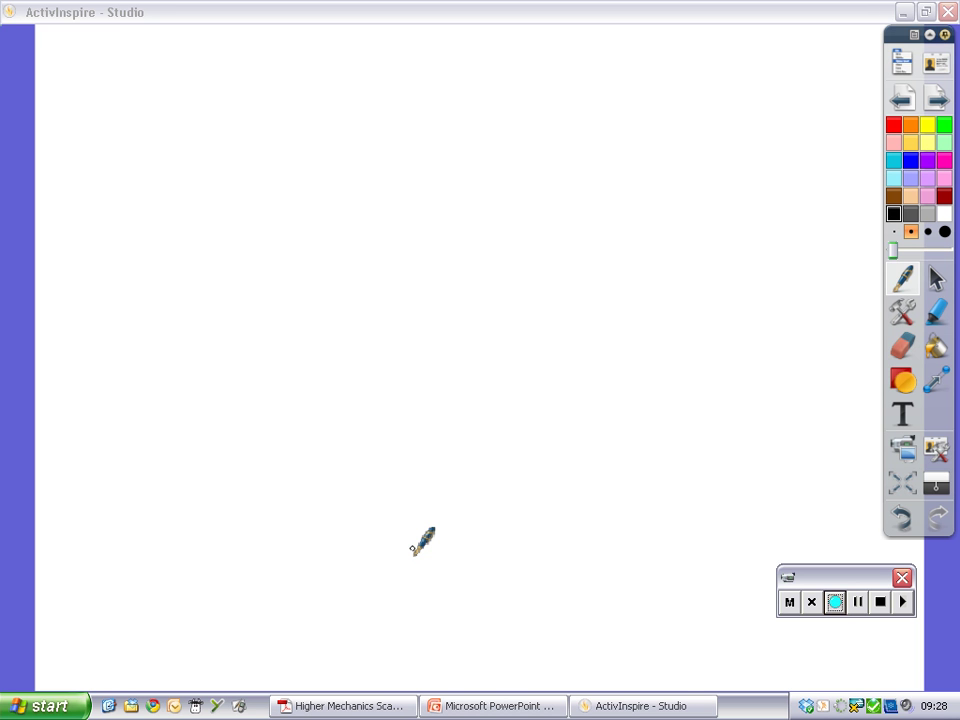
- Handwrite 'Random Uncertainty' in black ink at the top-left of the flipchart page
{"action": "mouse_move", "coordinate": [113, 64]}
{"action": "left_mouse_down"}
{"action": "mouse_move", "coordinate": [116, 94]}
{"action": "mouse_move", "coordinate": [131, 104]}
{"action": "mouse_move", "coordinate": [218, 88]}
{"action": "mouse_move", "coordinate": [236, 97]}
{"action": "mouse_move", "coordinate": [285, 62]}
{"action": "mouse_move", "coordinate": [281, 88]}
{"action": "mouse_move", "coordinate": [296, 92]}
{"action": "mouse_move", "coordinate": [305, 80]}
{"action": "mouse_move", "coordinate": [400, 80]}
{"action": "left_mouse_up"}
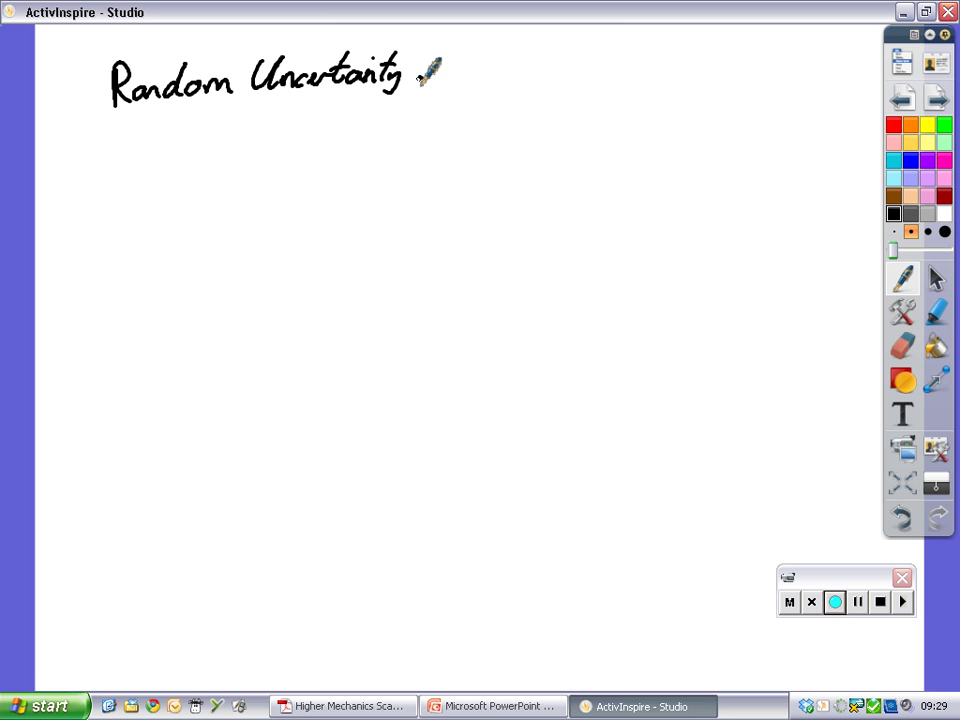
- Add a full stop to the heading and write 'Random effects happen in every experiment.'
{"action": "left_click", "coordinate": [421, 76]}
{"action": "mouse_move", "coordinate": [111, 150]}
{"action": "left_mouse_down"}
{"action": "mouse_move", "coordinate": [123, 191]}
{"action": "mouse_move", "coordinate": [162, 181]}
{"action": "mouse_move", "coordinate": [181, 157]}
{"action": "mouse_move", "coordinate": [186, 179]}
{"action": "mouse_move", "coordinate": [214, 188]}
{"action": "mouse_move", "coordinate": [263, 160]}
{"action": "mouse_move", "coordinate": [275, 160]}
{"action": "mouse_move", "coordinate": [268, 185]}
{"action": "mouse_move", "coordinate": [288, 166]}
{"action": "mouse_move", "coordinate": [296, 178]}
{"action": "mouse_move", "coordinate": [327, 172]}
{"action": "mouse_move", "coordinate": [312, 163]}
{"action": "mouse_move", "coordinate": [378, 175]}
{"action": "mouse_move", "coordinate": [390, 163]}
{"action": "mouse_move", "coordinate": [393, 176]}
{"action": "mouse_move", "coordinate": [433, 141]}
{"action": "mouse_move", "coordinate": [402, 148]}
{"action": "left_mouse_up"}
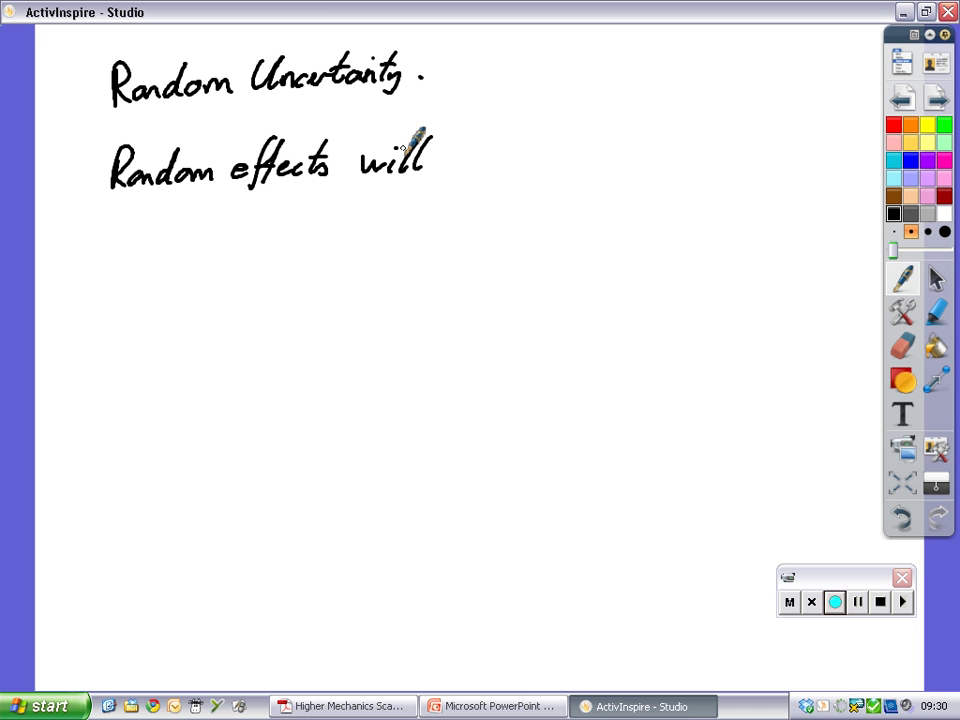
{"action": "mouse_move", "coordinate": [462, 140]}
{"action": "left_mouse_down"}
{"action": "mouse_move", "coordinate": [487, 160]}
{"action": "mouse_move", "coordinate": [489, 188]}
{"action": "mouse_move", "coordinate": [505, 180]}
{"action": "mouse_move", "coordinate": [502, 190]}
{"action": "mouse_move", "coordinate": [522, 172]}
{"action": "mouse_move", "coordinate": [565, 170]}
{"action": "mouse_move", "coordinate": [584, 155]}
{"action": "mouse_move", "coordinate": [579, 162]}
{"action": "mouse_move", "coordinate": [679, 162]}
{"action": "mouse_move", "coordinate": [661, 196]}
{"action": "mouse_move", "coordinate": [713, 157]}
{"action": "mouse_move", "coordinate": [745, 188]}
{"action": "mouse_move", "coordinate": [774, 156]}
{"action": "mouse_move", "coordinate": [846, 158]}
{"action": "mouse_move", "coordinate": [810, 134]}
{"action": "mouse_move", "coordinate": [858, 165]}
{"action": "left_mouse_up"}
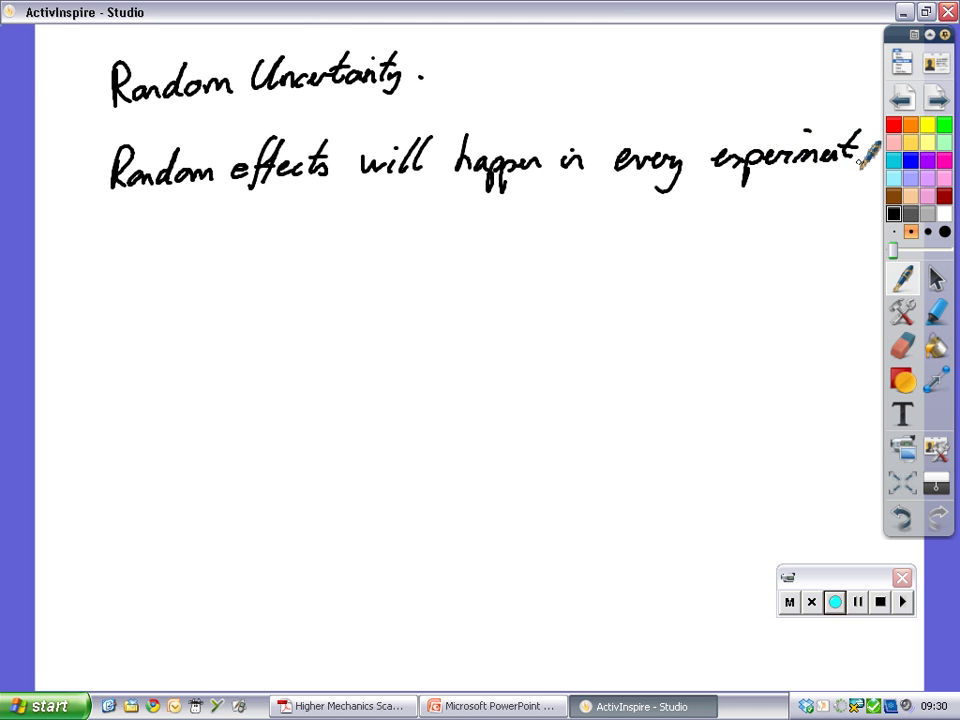
{"action": "left_click", "coordinate": [866, 168]}
- Write that they cannot be controlled, only minimised, on the next lines
{"action": "mouse_move", "coordinate": [107, 228]}
{"action": "left_mouse_down"}
{"action": "mouse_move", "coordinate": [167, 238]}
{"action": "mouse_move", "coordinate": [158, 268]}
{"action": "left_mouse_up"}
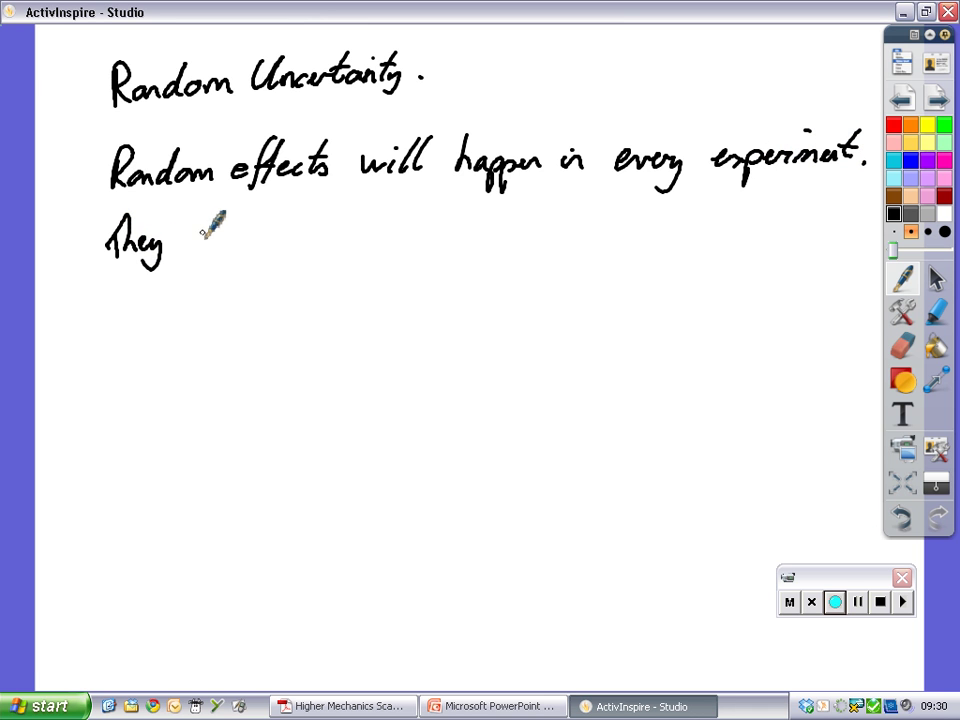
{"action": "mouse_move", "coordinate": [202, 234]}
{"action": "left_mouse_down"}
{"action": "mouse_move", "coordinate": [277, 246]}
{"action": "mouse_move", "coordinate": [296, 232]}
{"action": "mouse_move", "coordinate": [320, 246]}
{"action": "mouse_move", "coordinate": [417, 243]}
{"action": "mouse_move", "coordinate": [427, 240]}
{"action": "mouse_move", "coordinate": [423, 230]}
{"action": "mouse_move", "coordinate": [457, 246]}
{"action": "mouse_move", "coordinate": [486, 228]}
{"action": "mouse_move", "coordinate": [494, 245]}
{"action": "mouse_move", "coordinate": [515, 245]}
{"action": "mouse_move", "coordinate": [598, 210]}
{"action": "mouse_move", "coordinate": [602, 243]}
{"action": "mouse_move", "coordinate": [623, 238]}
{"action": "mouse_move", "coordinate": [636, 248]}
{"action": "mouse_move", "coordinate": [641, 240]}
{"action": "mouse_move", "coordinate": [776, 240]}
{"action": "mouse_move", "coordinate": [781, 262]}
{"action": "mouse_move", "coordinate": [826, 232]}
{"action": "mouse_move", "coordinate": [820, 240]}
{"action": "mouse_move", "coordinate": [850, 242]}
{"action": "left_mouse_up"}
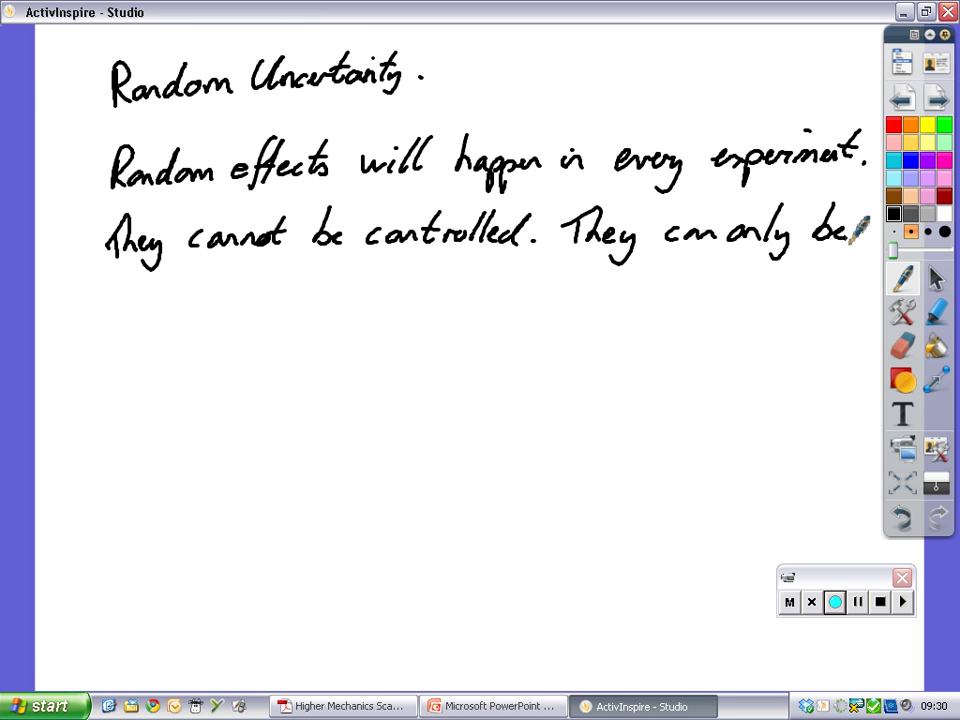
{"action": "mouse_move", "coordinate": [108, 312]}
{"action": "left_mouse_down"}
{"action": "mouse_move", "coordinate": [164, 310]}
{"action": "mouse_move", "coordinate": [170, 300]}
{"action": "mouse_move", "coordinate": [182, 312]}
{"action": "mouse_move", "coordinate": [226, 310]}
{"action": "mouse_move", "coordinate": [266, 291]}
{"action": "mouse_move", "coordinate": [257, 298]}
{"action": "mouse_move", "coordinate": [187, 283]}
{"action": "mouse_move", "coordinate": [336, 290]}
{"action": "left_mouse_up"}
{"action": "left_click", "coordinate": [221, 270]}
{"action": "left_click", "coordinate": [276, 306]}
{"action": "mouse_move", "coordinate": [326, 293]}
{"action": "left_mouse_down"}
{"action": "mouse_move", "coordinate": [324, 313]}
{"action": "mouse_move", "coordinate": [341, 312]}
{"action": "mouse_move", "coordinate": [354, 284]}
{"action": "mouse_move", "coordinate": [355, 297]}
{"action": "mouse_move", "coordinate": [415, 308]}
{"action": "left_mouse_up"}
- Undo mistaken strokes, write 'To', and erase the half-written word after it
{"action": "left_click", "coordinate": [905, 526]}
{"action": "left_click", "coordinate": [907, 529]}
{"action": "mouse_move", "coordinate": [433, 285]}
{"action": "left_mouse_down"}
{"action": "mouse_move", "coordinate": [430, 309]}
{"action": "mouse_move", "coordinate": [486, 309]}
{"action": "left_mouse_up"}
{"action": "mouse_move", "coordinate": [492, 284]}
{"action": "left_mouse_down"}
{"action": "mouse_move", "coordinate": [490, 309]}
{"action": "mouse_move", "coordinate": [508, 309]}
{"action": "left_mouse_up"}
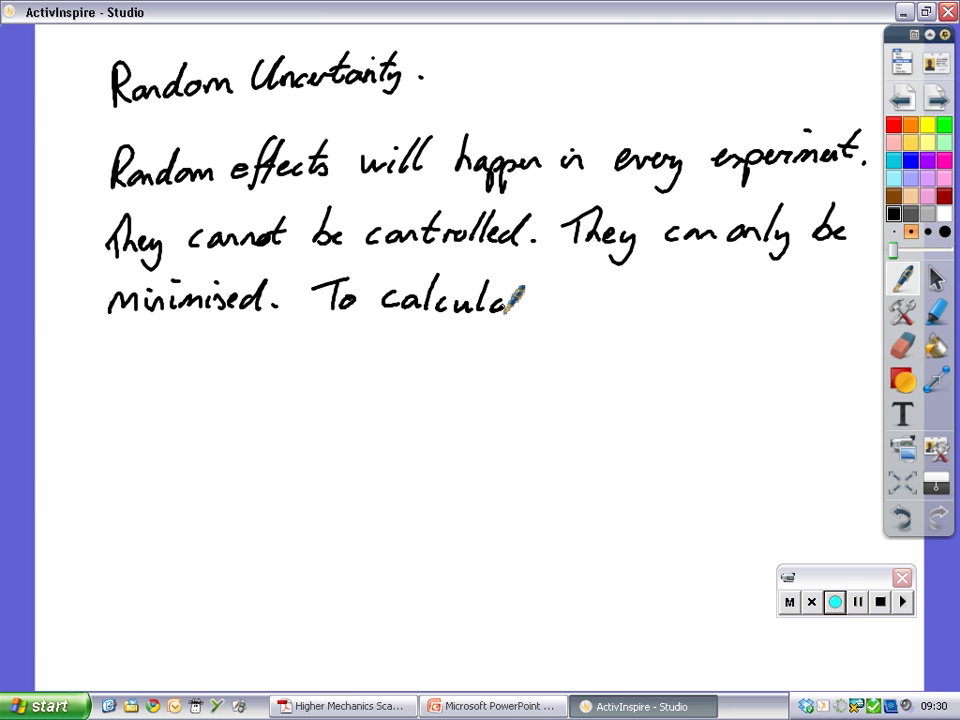
{"action": "left_click", "coordinate": [903, 345]}
{"action": "mouse_move", "coordinate": [515, 300]}
{"action": "left_mouse_down"}
{"action": "mouse_move", "coordinate": [422, 285]}
{"action": "mouse_move", "coordinate": [405, 308]}
{"action": "mouse_move", "coordinate": [524, 298]}
{"action": "mouse_move", "coordinate": [607, 305]}
{"action": "mouse_move", "coordinate": [619, 318]}
{"action": "mouse_move", "coordinate": [709, 298]}
{"action": "mouse_move", "coordinate": [779, 308]}
{"action": "left_mouse_up"}
{"action": "left_click", "coordinate": [901, 283]}
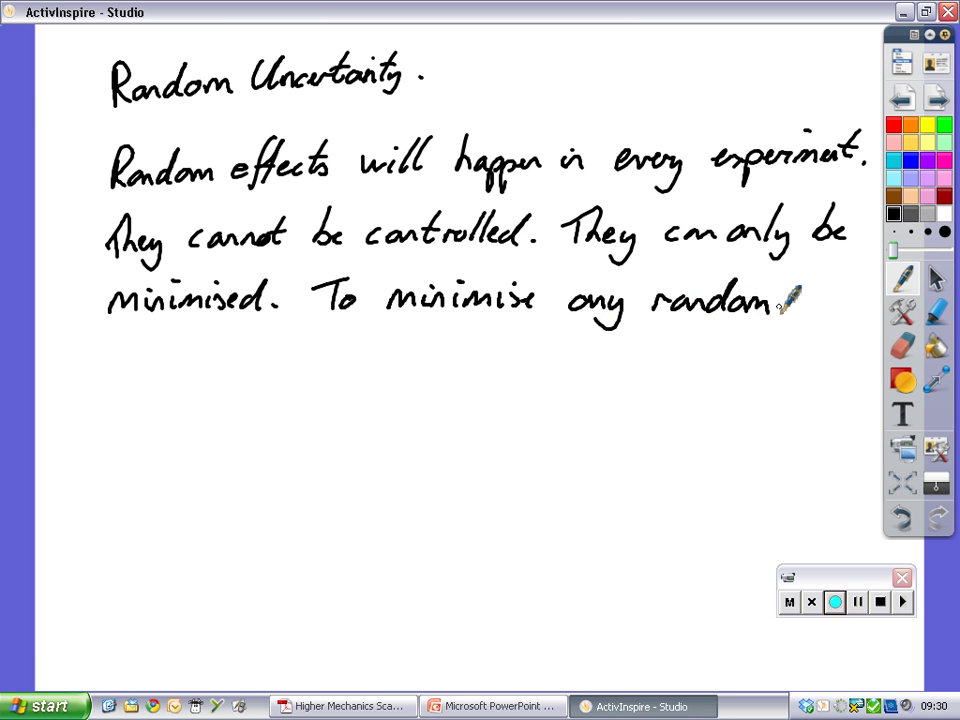
- Write 'effects we must do the experiment', undoing its misspelled ending
{"action": "mouse_move", "coordinate": [108, 362]}
{"action": "left_mouse_down"}
{"action": "mouse_move", "coordinate": [111, 371]}
{"action": "mouse_move", "coordinate": [364, 368]}
{"action": "mouse_move", "coordinate": [392, 346]}
{"action": "mouse_move", "coordinate": [447, 370]}
{"action": "mouse_move", "coordinate": [733, 364]}
{"action": "mouse_move", "coordinate": [721, 366]}
{"action": "mouse_move", "coordinate": [718, 353]}
{"action": "left_mouse_up"}
{"action": "left_click", "coordinate": [903, 516]}
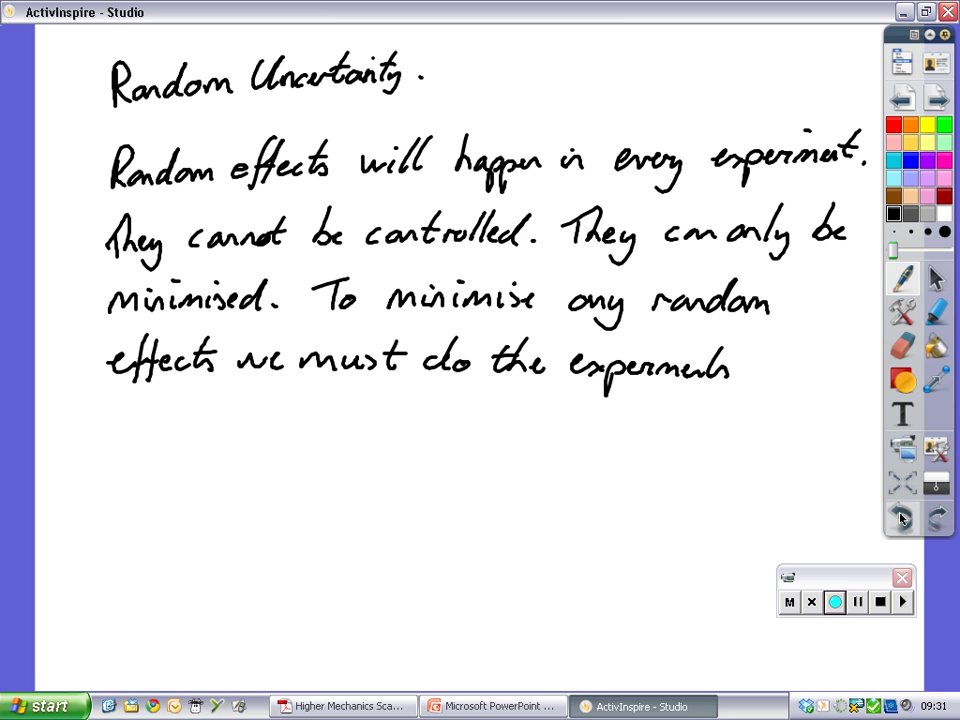
{"action": "left_click", "coordinate": [903, 516]}
- Rewrite the end of 'experiment' and add 'as many times as we can. At least 5.'
{"action": "mouse_move", "coordinate": [712, 378]}
{"action": "left_mouse_down"}
{"action": "mouse_move", "coordinate": [664, 352]}
{"action": "mouse_move", "coordinate": [785, 372]}
{"action": "left_mouse_up"}
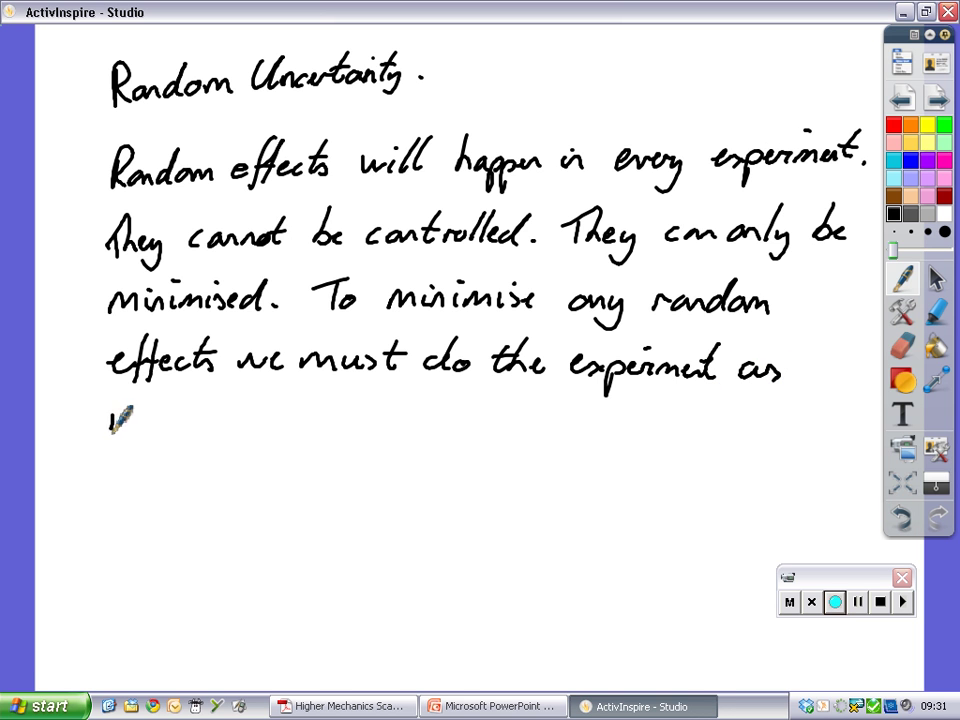
{"action": "mouse_move", "coordinate": [108, 410]}
{"action": "left_mouse_down"}
{"action": "mouse_move", "coordinate": [186, 429]}
{"action": "mouse_move", "coordinate": [174, 451]}
{"action": "mouse_move", "coordinate": [220, 416]}
{"action": "mouse_move", "coordinate": [300, 429]}
{"action": "mouse_move", "coordinate": [262, 409]}
{"action": "mouse_move", "coordinate": [352, 428]}
{"action": "mouse_move", "coordinate": [524, 438]}
{"action": "left_mouse_up"}
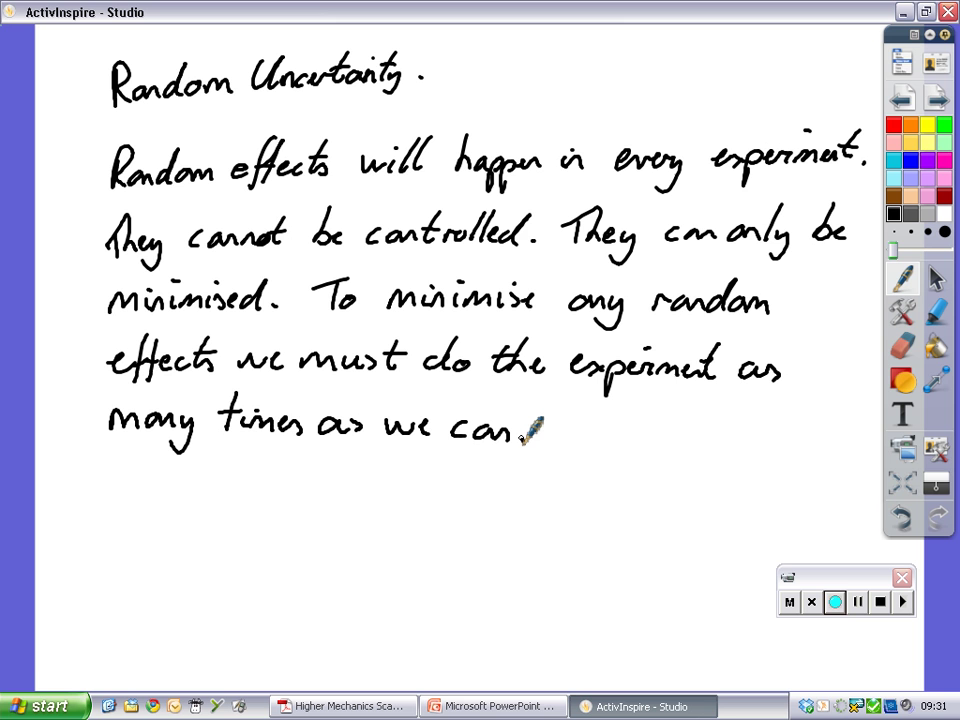
{"action": "left_click", "coordinate": [521, 439]}
{"action": "mouse_move", "coordinate": [560, 443]}
{"action": "left_mouse_down"}
{"action": "mouse_move", "coordinate": [653, 448]}
{"action": "mouse_move", "coordinate": [672, 437]}
{"action": "mouse_move", "coordinate": [692, 438]}
{"action": "mouse_move", "coordinate": [698, 450]}
{"action": "mouse_move", "coordinate": [764, 447]}
{"action": "mouse_move", "coordinate": [788, 419]}
{"action": "left_mouse_up"}
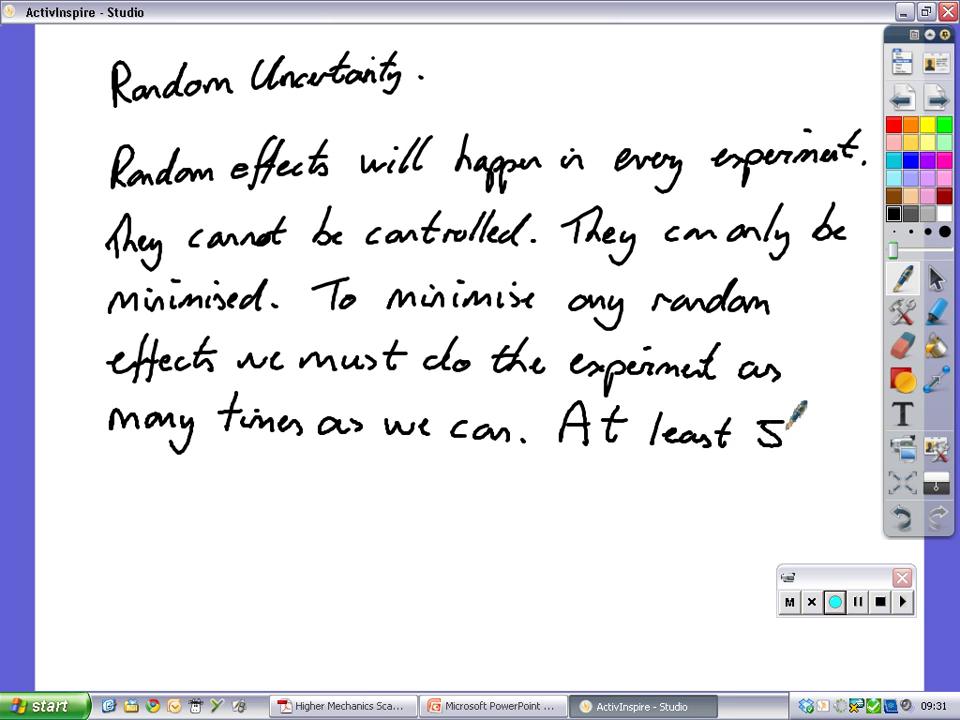
{"action": "left_click", "coordinate": [797, 447]}
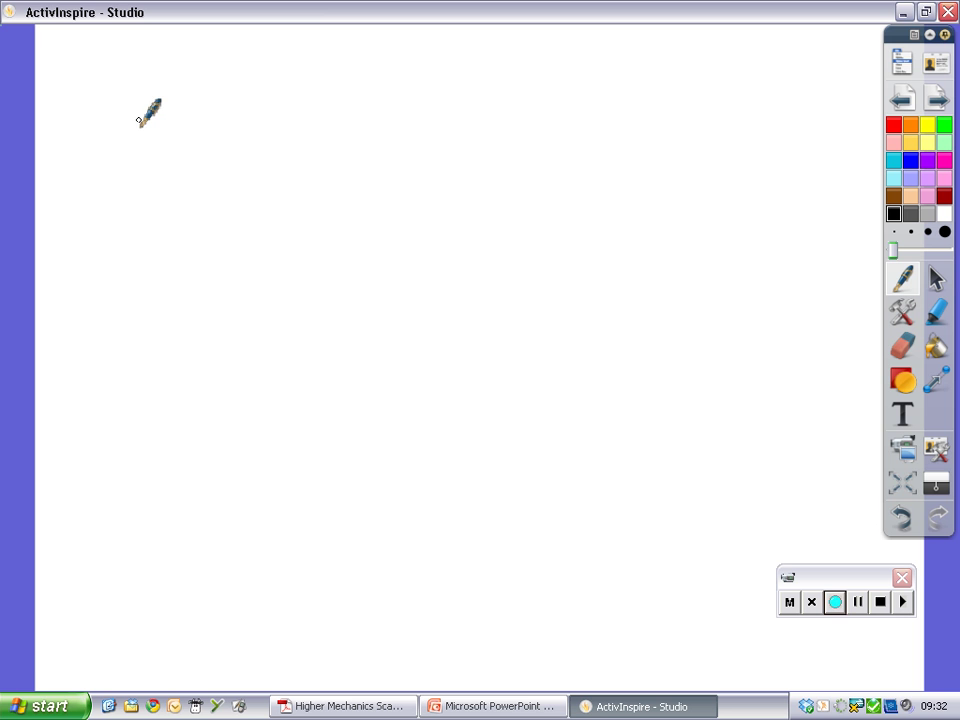
- Write the label 'Aproximate random uncertainty in the mean' on the new page
{"action": "mouse_move", "coordinate": [134, 134]}
{"action": "left_mouse_down"}
{"action": "mouse_move", "coordinate": [147, 122]}
{"action": "mouse_move", "coordinate": [160, 148]}
{"action": "mouse_move", "coordinate": [186, 118]}
{"action": "mouse_move", "coordinate": [250, 126]}
{"action": "mouse_move", "coordinate": [291, 109]}
{"action": "mouse_move", "coordinate": [246, 103]}
{"action": "left_mouse_up"}
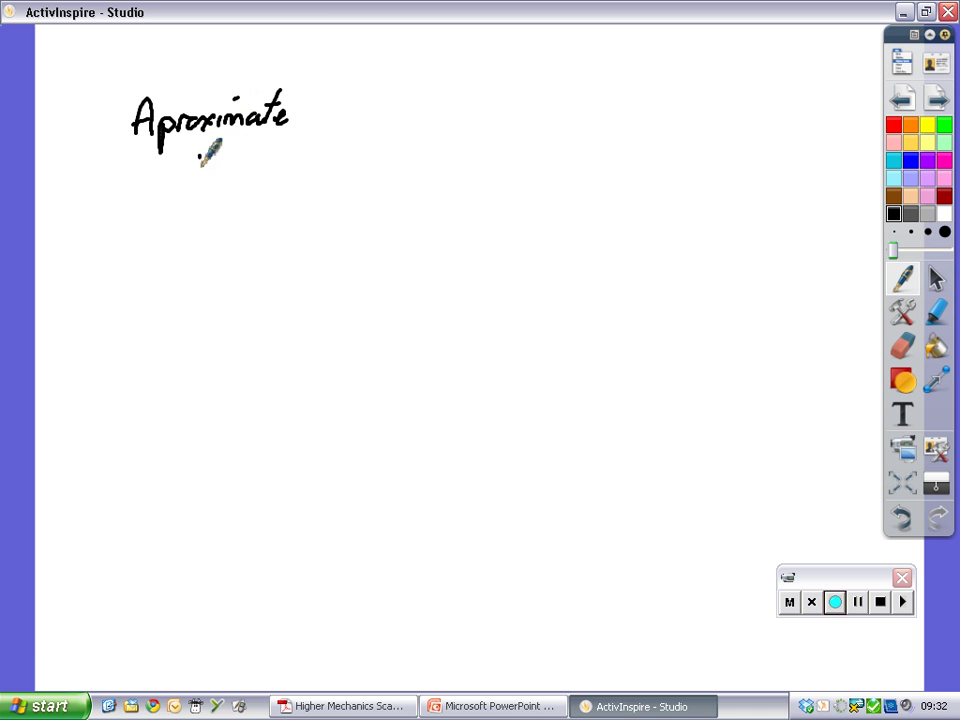
{"action": "mouse_move", "coordinate": [203, 160]}
{"action": "left_mouse_down"}
{"action": "mouse_move", "coordinate": [277, 154]}
{"action": "mouse_move", "coordinate": [311, 166]}
{"action": "left_mouse_up"}
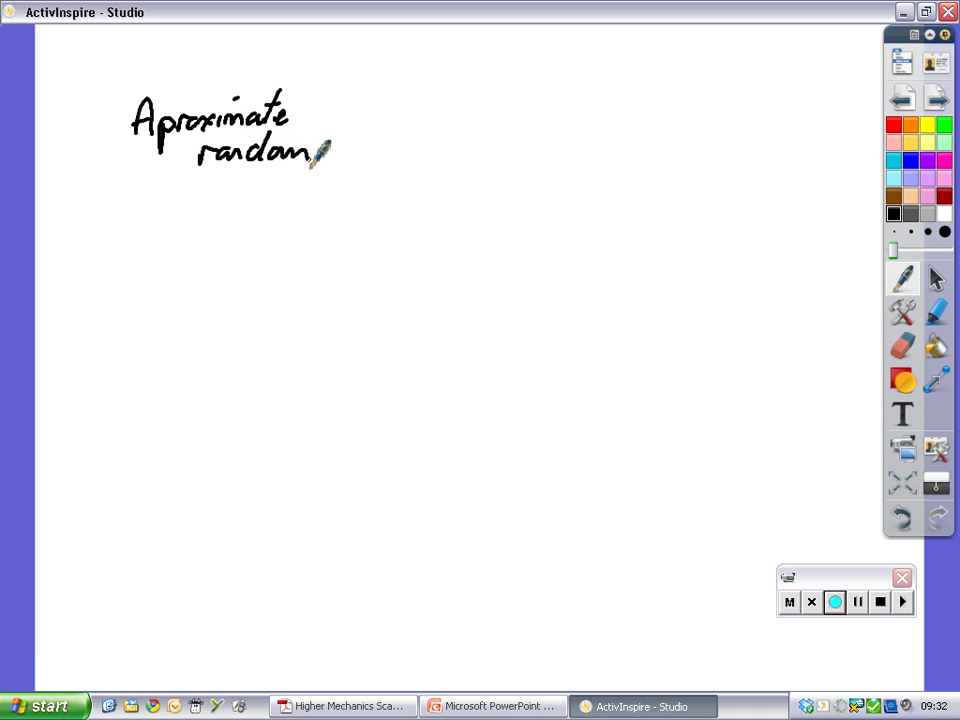
{"action": "mouse_move", "coordinate": [254, 180]}
{"action": "left_mouse_down"}
{"action": "mouse_move", "coordinate": [261, 189]}
{"action": "mouse_move", "coordinate": [373, 191]}
{"action": "mouse_move", "coordinate": [381, 182]}
{"action": "mouse_move", "coordinate": [390, 197]}
{"action": "mouse_move", "coordinate": [300, 221]}
{"action": "mouse_move", "coordinate": [436, 216]}
{"action": "mouse_move", "coordinate": [456, 232]}
{"action": "left_mouse_up"}
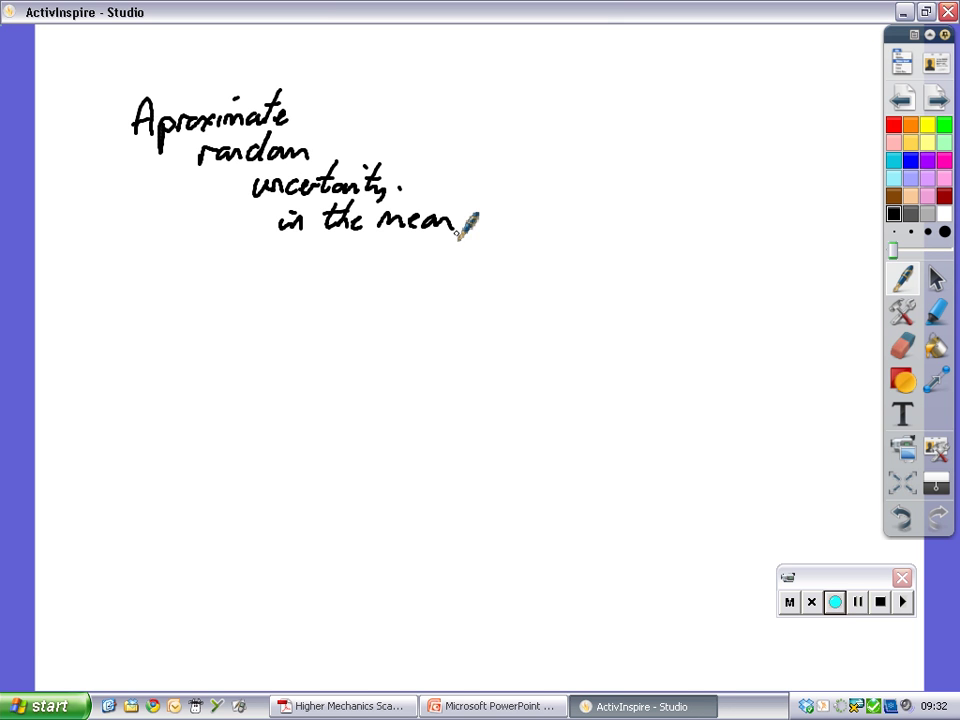
- Add '= maximum value − minimum value' over a fraction line with 'number of measurements'
{"action": "mouse_move", "coordinate": [490, 147]}
{"action": "left_mouse_down"}
{"action": "mouse_move", "coordinate": [510, 147]}
{"action": "mouse_move", "coordinate": [512, 163]}
{"action": "left_mouse_up"}
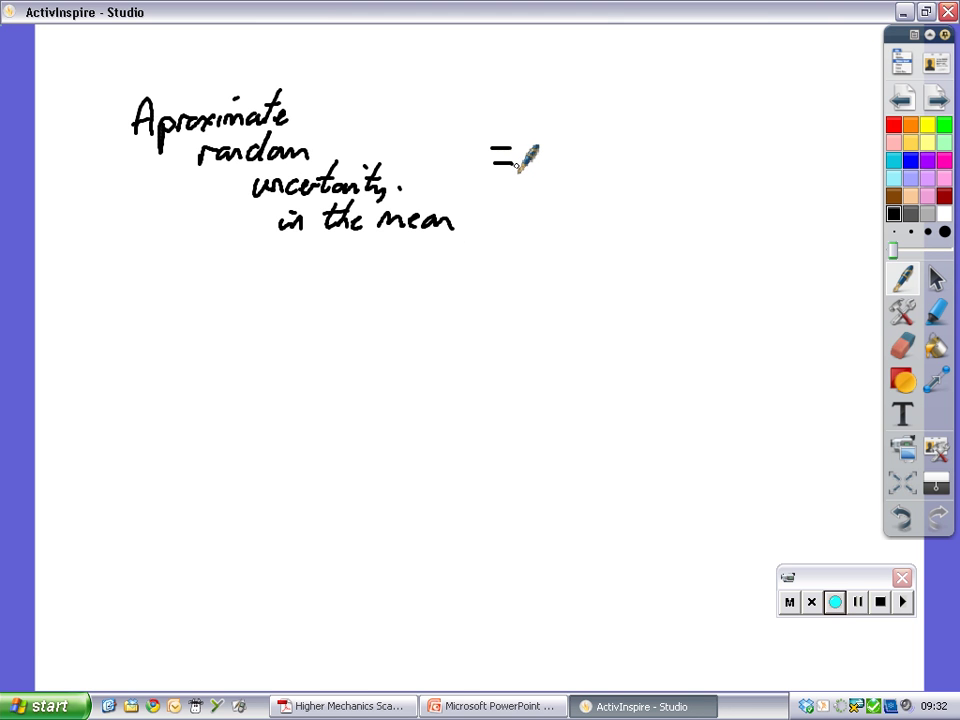
{"action": "mouse_move", "coordinate": [541, 138]}
{"action": "left_mouse_down"}
{"action": "mouse_move", "coordinate": [663, 138]}
{"action": "mouse_move", "coordinate": [624, 115]}
{"action": "mouse_move", "coordinate": [738, 148]}
{"action": "mouse_move", "coordinate": [641, 170]}
{"action": "mouse_move", "coordinate": [647, 176]}
{"action": "mouse_move", "coordinate": [671, 163]}
{"action": "mouse_move", "coordinate": [695, 179]}
{"action": "mouse_move", "coordinate": [834, 164]}
{"action": "left_mouse_up"}
{"action": "left_click", "coordinate": [839, 173]}
{"action": "mouse_move", "coordinate": [514, 196]}
{"action": "left_mouse_down"}
{"action": "mouse_move", "coordinate": [616, 197]}
{"action": "mouse_move", "coordinate": [843, 212]}
{"action": "left_mouse_up"}
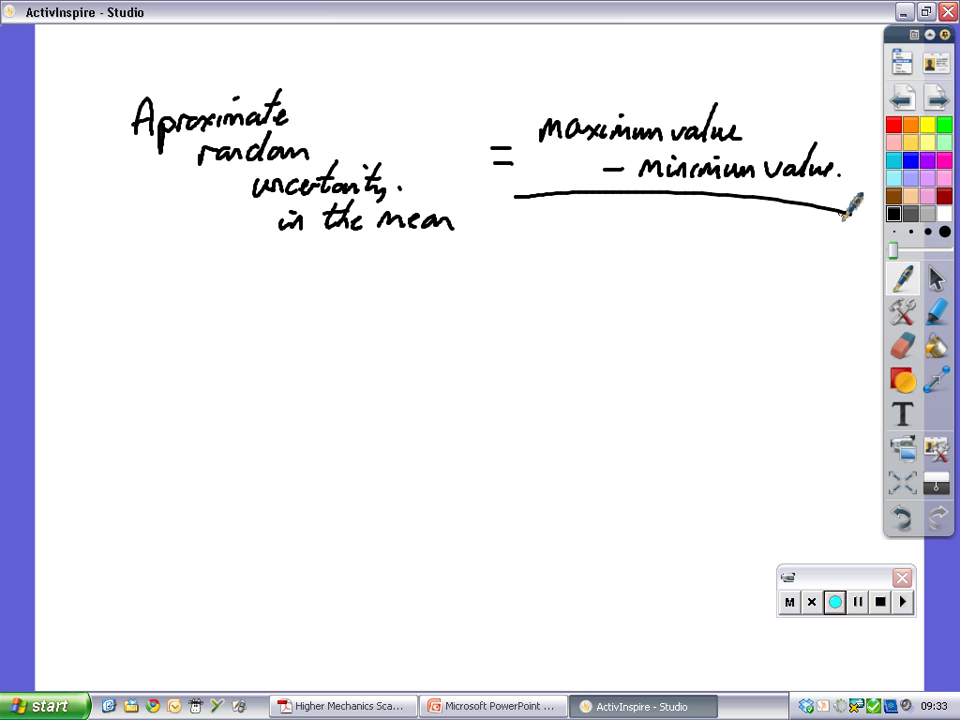
{"action": "mouse_move", "coordinate": [531, 238]}
{"action": "left_mouse_down"}
{"action": "mouse_move", "coordinate": [616, 230]}
{"action": "mouse_move", "coordinate": [649, 210]}
{"action": "mouse_move", "coordinate": [647, 248]}
{"action": "mouse_move", "coordinate": [699, 225]}
{"action": "mouse_move", "coordinate": [734, 232]}
{"action": "mouse_move", "coordinate": [753, 222]}
{"action": "mouse_move", "coordinate": [835, 237]}
{"action": "left_mouse_up"}
- Write the shorthand 'random uncertainty = (max − min) / No. of readings' below the full formula
{"action": "mouse_move", "coordinate": [274, 330]}
{"action": "left_mouse_down"}
{"action": "mouse_move", "coordinate": [382, 328]}
{"action": "mouse_move", "coordinate": [306, 349]}
{"action": "mouse_move", "coordinate": [362, 364]}
{"action": "mouse_move", "coordinate": [369, 347]}
{"action": "mouse_move", "coordinate": [414, 358]}
{"action": "mouse_move", "coordinate": [419, 346]}
{"action": "mouse_move", "coordinate": [501, 317]}
{"action": "mouse_move", "coordinate": [677, 321]}
{"action": "mouse_move", "coordinate": [697, 326]}
{"action": "mouse_move", "coordinate": [504, 358]}
{"action": "mouse_move", "coordinate": [557, 372]}
{"action": "mouse_move", "coordinate": [636, 366]}
{"action": "mouse_move", "coordinate": [684, 390]}
{"action": "mouse_move", "coordinate": [710, 379]}
{"action": "left_mouse_up"}
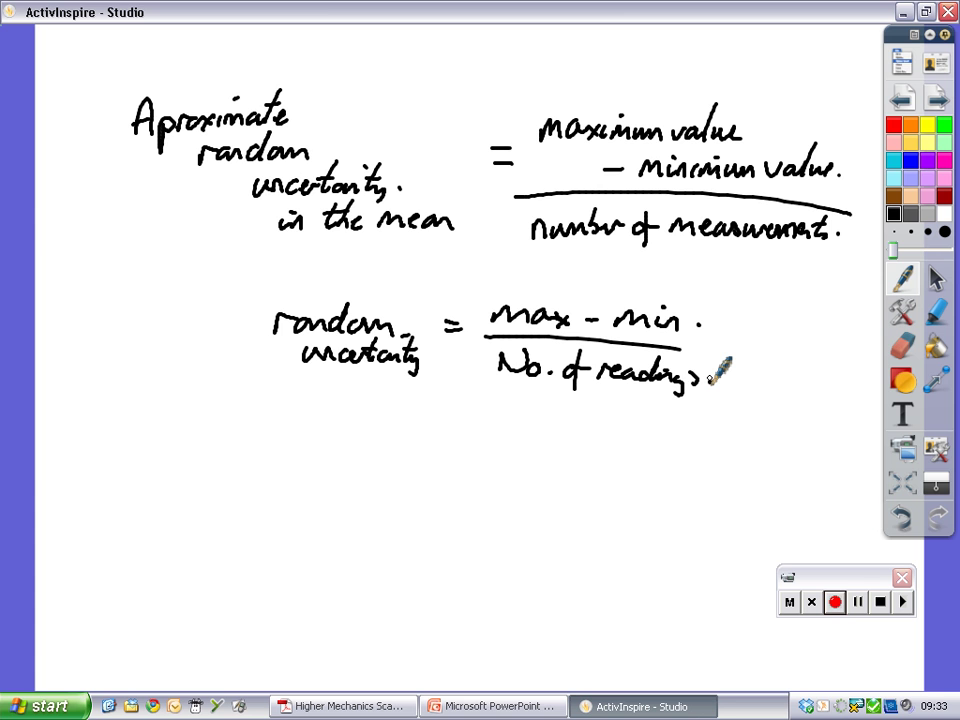
- In red ink, underline 'in the mean' and write '(Data book)' left of the short formula
{"action": "left_click", "coordinate": [895, 127]}
{"action": "mouse_move", "coordinate": [278, 245]}
{"action": "left_mouse_down"}
{"action": "mouse_move", "coordinate": [476, 254]}
{"action": "mouse_move", "coordinate": [339, 252]}
{"action": "mouse_move", "coordinate": [467, 260]}
{"action": "mouse_move", "coordinate": [326, 256]}
{"action": "mouse_move", "coordinate": [285, 260]}
{"action": "left_mouse_up"}
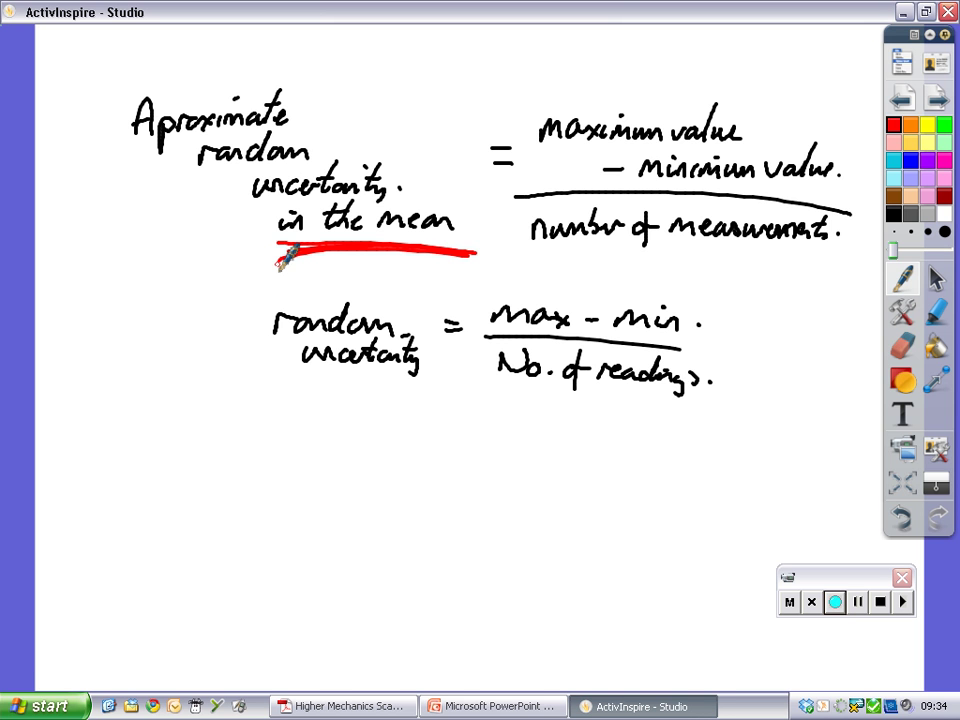
{"action": "mouse_move", "coordinate": [70, 287]}
{"action": "left_mouse_down"}
{"action": "mouse_move", "coordinate": [82, 343]}
{"action": "mouse_move", "coordinate": [80, 322]}
{"action": "mouse_move", "coordinate": [97, 340]}
{"action": "mouse_move", "coordinate": [197, 330]}
{"action": "mouse_move", "coordinate": [212, 306]}
{"action": "mouse_move", "coordinate": [208, 328]}
{"action": "mouse_move", "coordinate": [231, 316]}
{"action": "mouse_move", "coordinate": [214, 347]}
{"action": "left_mouse_up"}
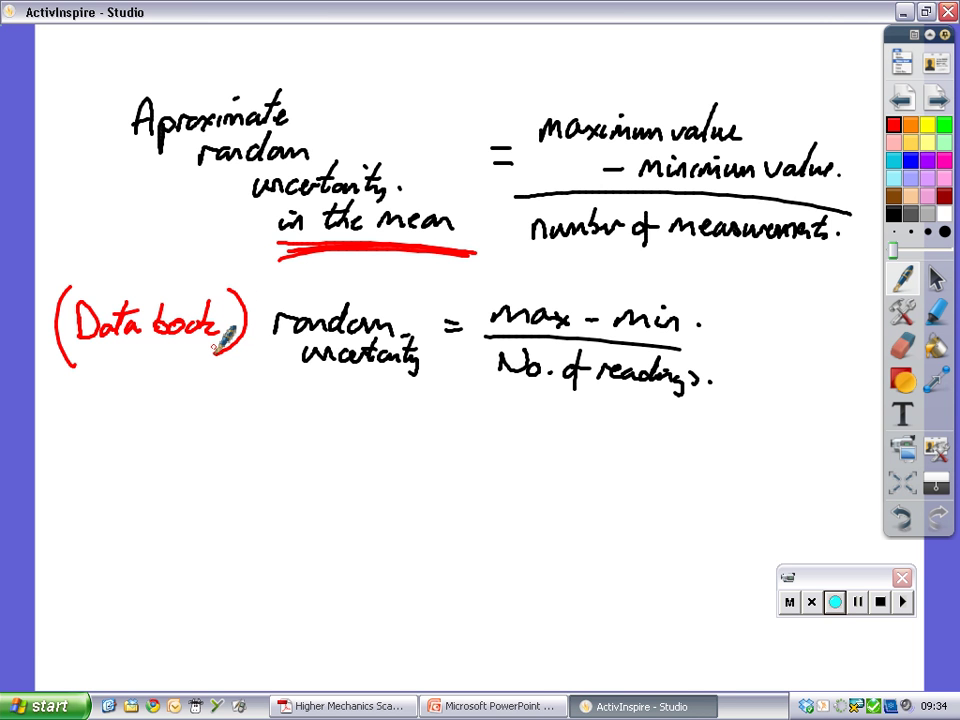